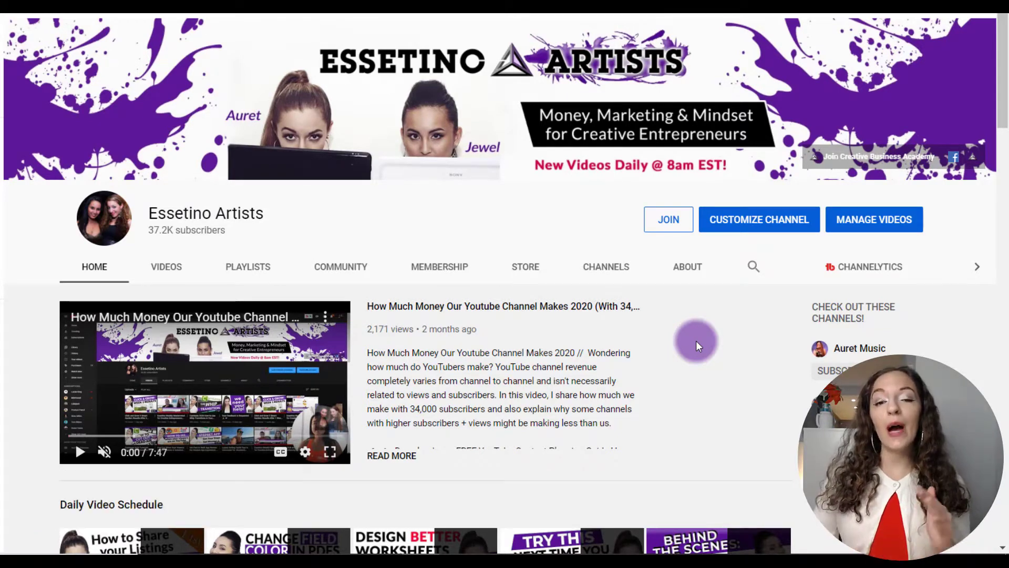
- Scroll down through the channel homepage's playlist sections and back up to the top
scroll(578, 380, down, 4)
scroll(578, 380, down, 1)
scroll(604, 354, down, 2)
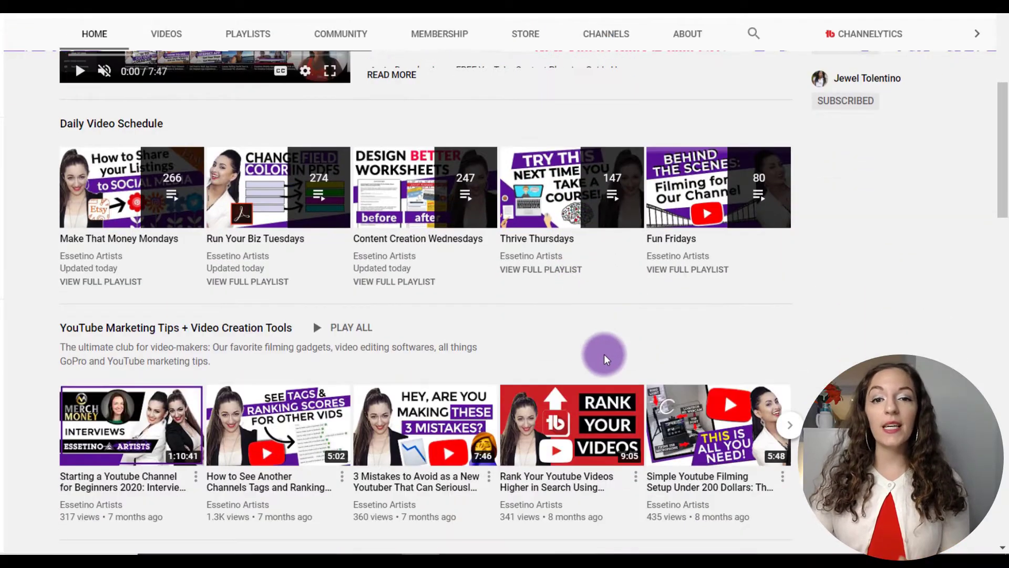
scroll(604, 354, down, 2)
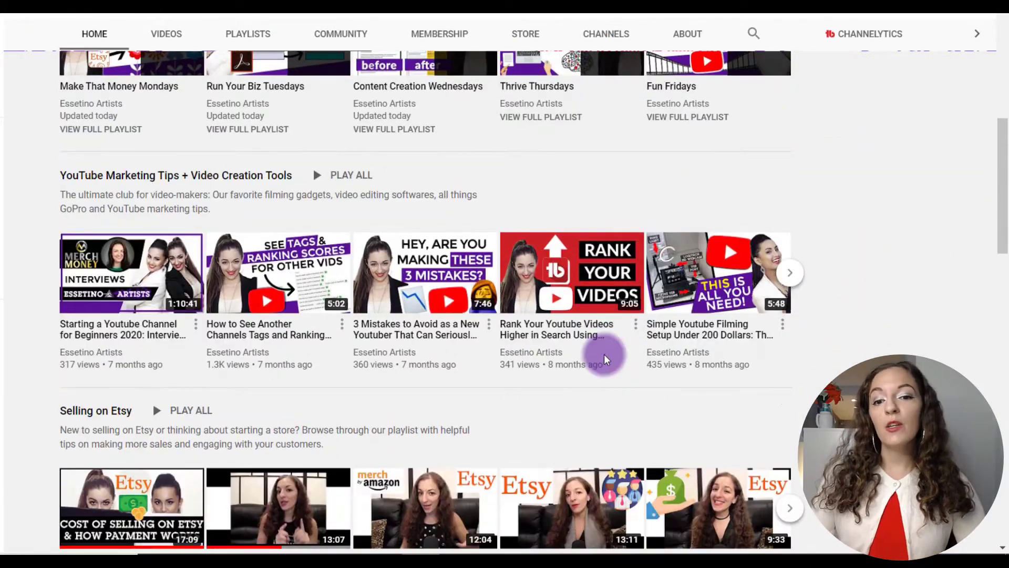
scroll(604, 355, down, 1)
scroll(604, 354, down, 1)
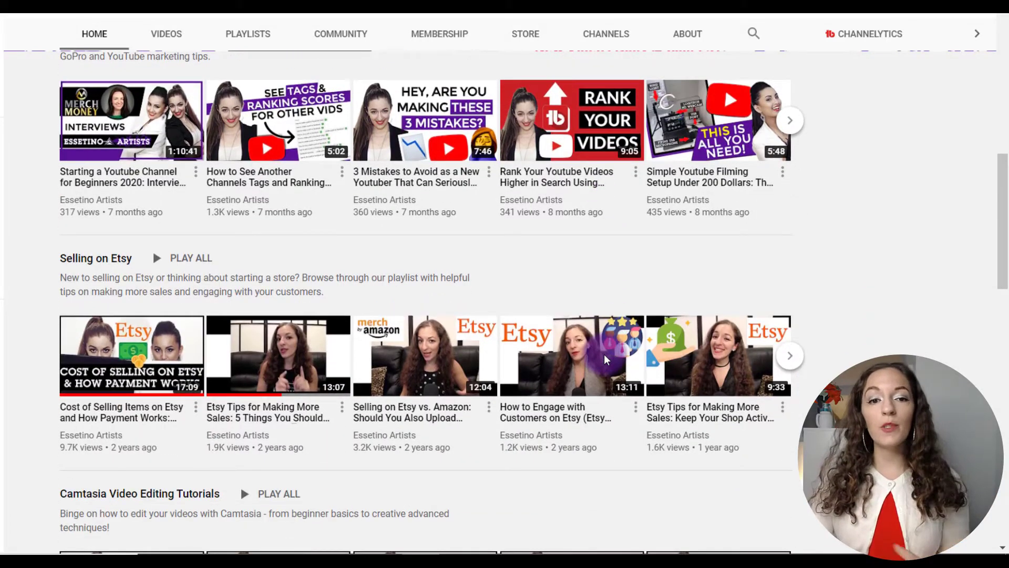
scroll(604, 357, down, 2)
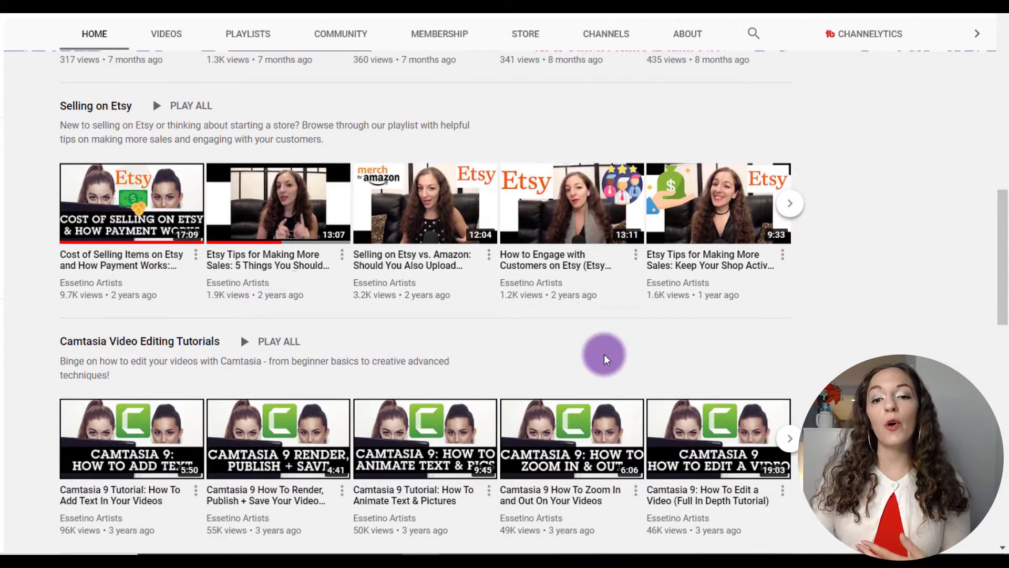
scroll(604, 354, down, 3)
scroll(604, 353, up, 5)
scroll(604, 353, up, 6)
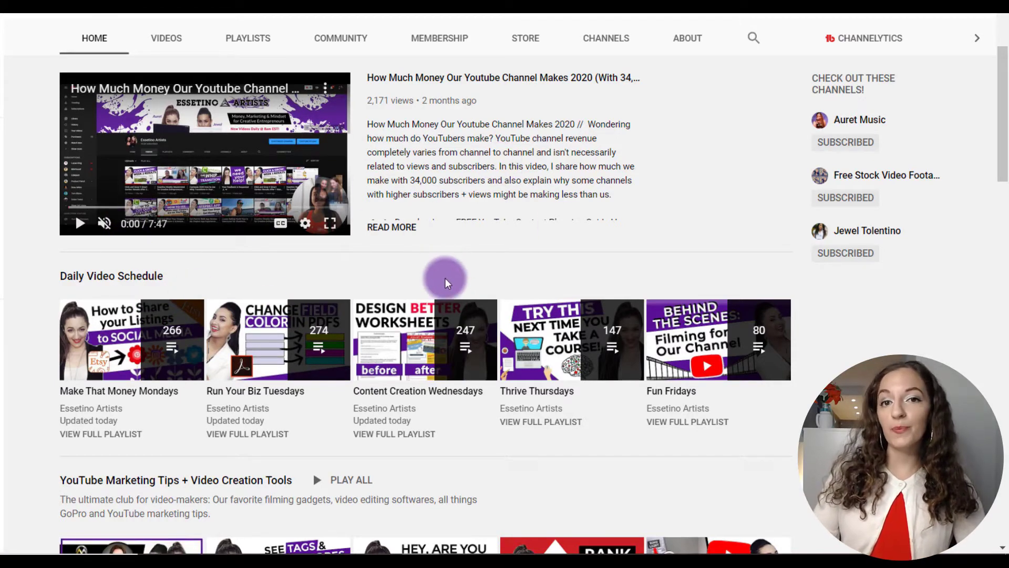
scroll(502, 216, up, 4)
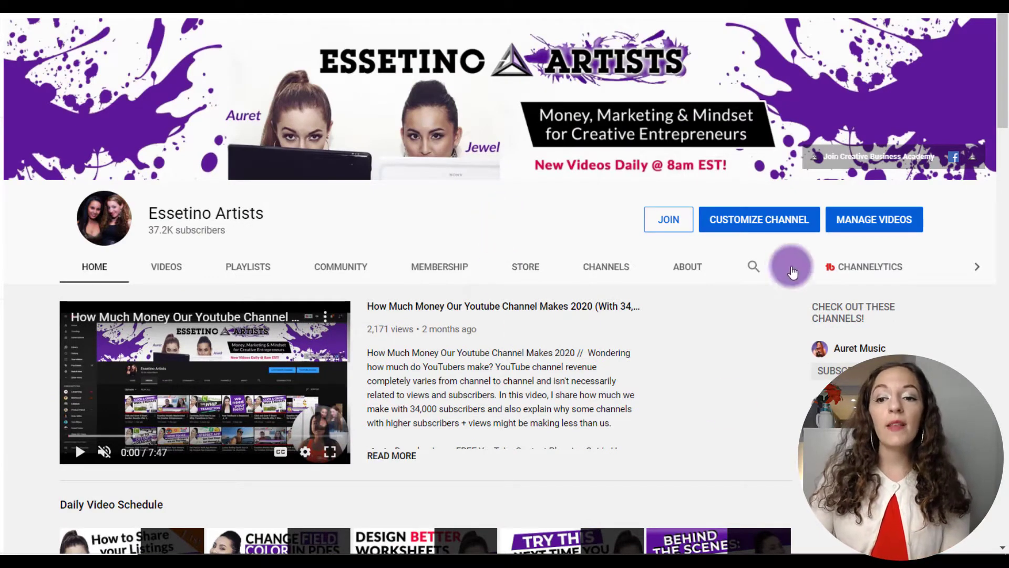
- Open Channel customization's Layout page and scroll down to the Featured sections list
click(788, 222)
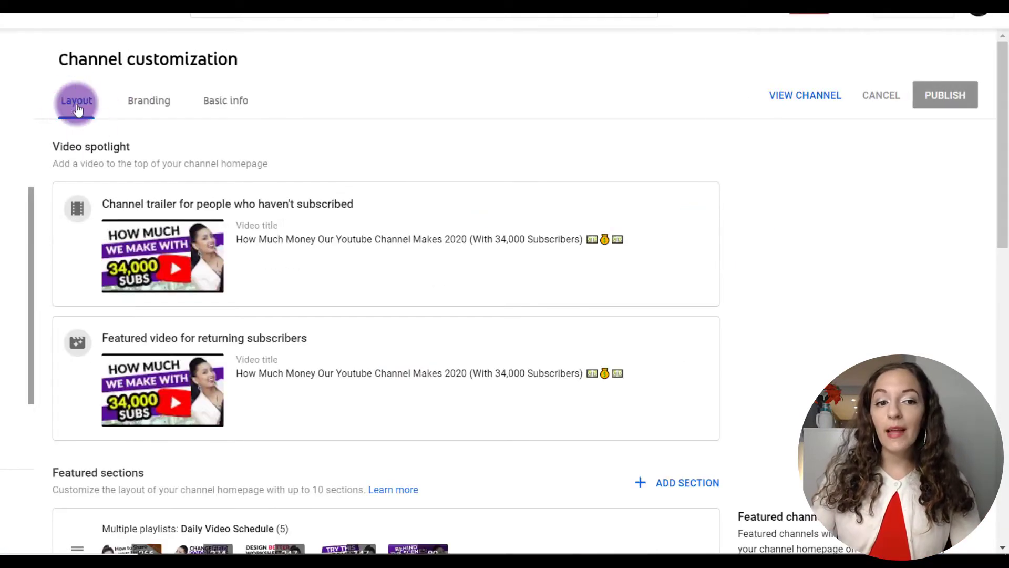
scroll(400, 221, down, 6)
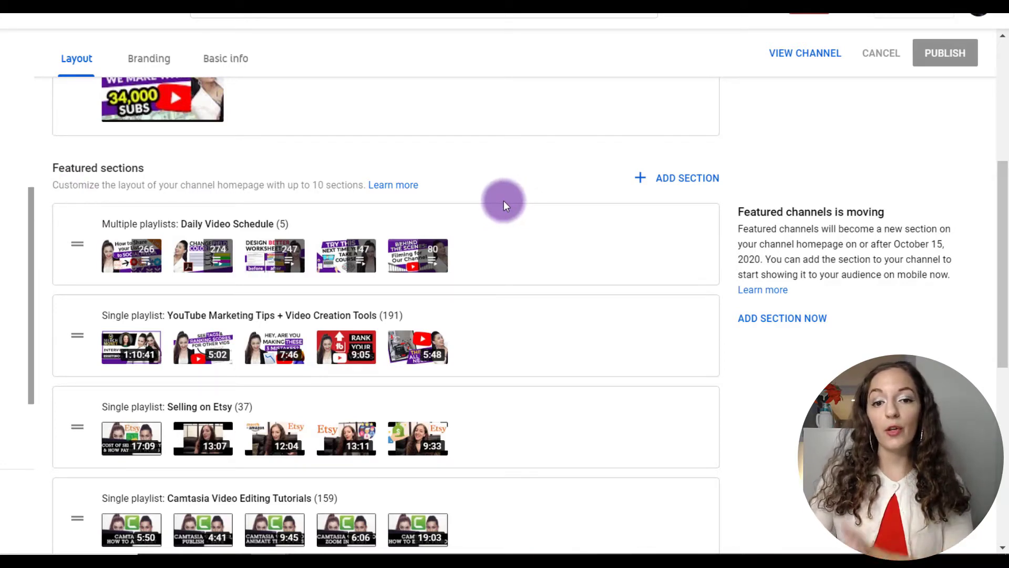
- Add a new Single playlist section so the Choose a playlist dialog appears
click(680, 185)
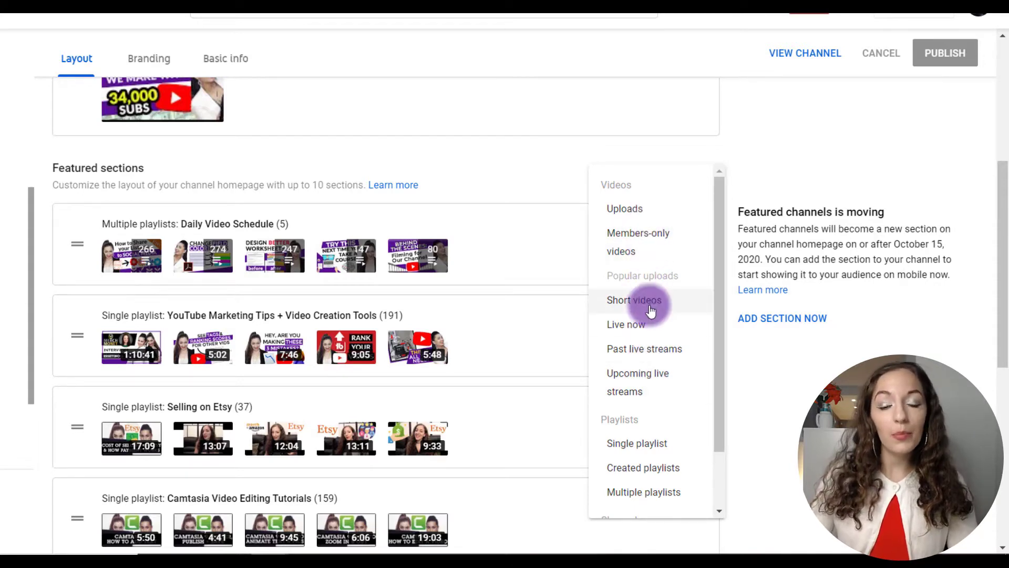
scroll(642, 323, down, 3)
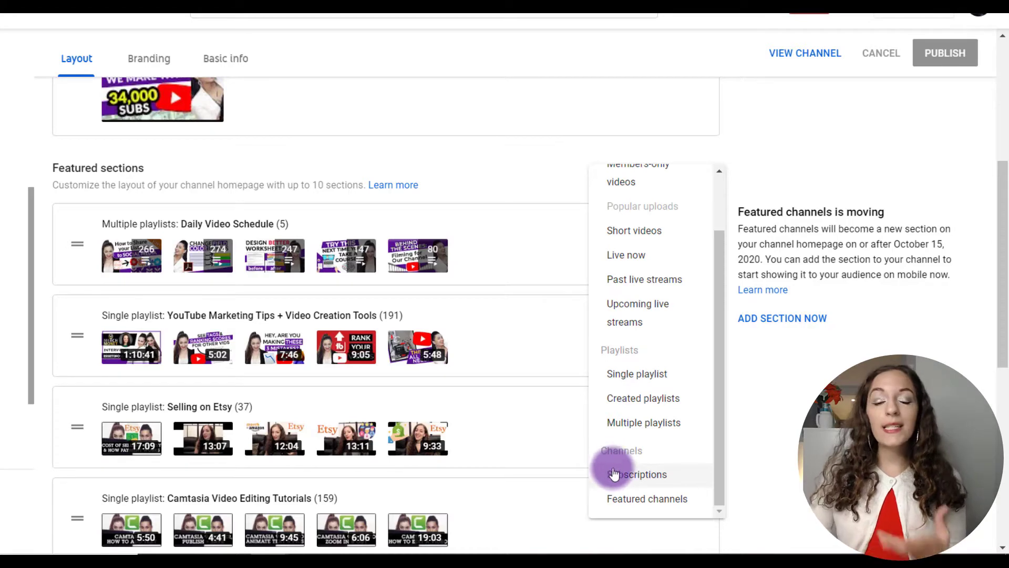
click(655, 379)
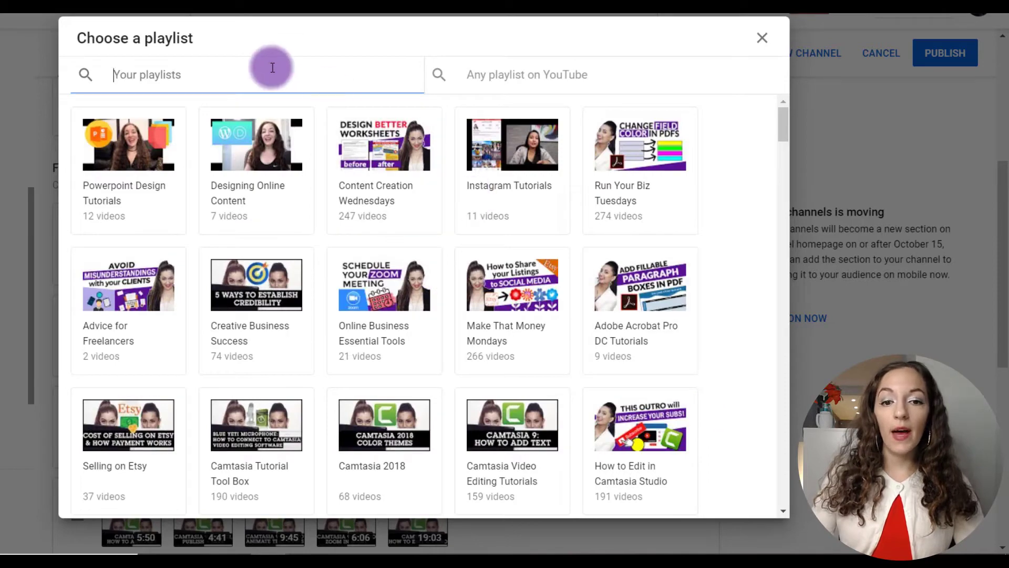
scroll(355, 205, down, 6)
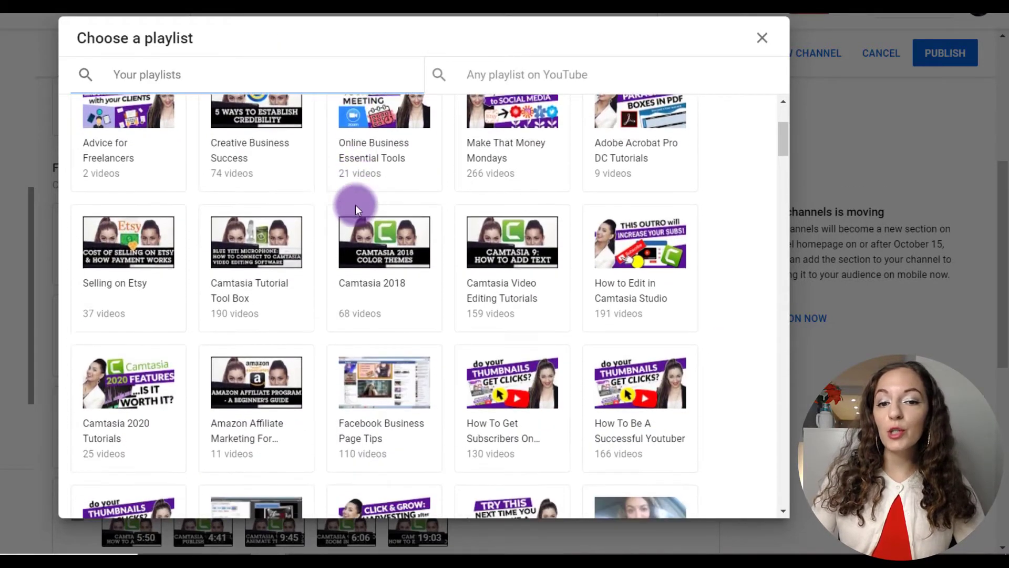
scroll(356, 205, down, 4)
scroll(354, 214, up, 7)
scroll(355, 215, down, 7)
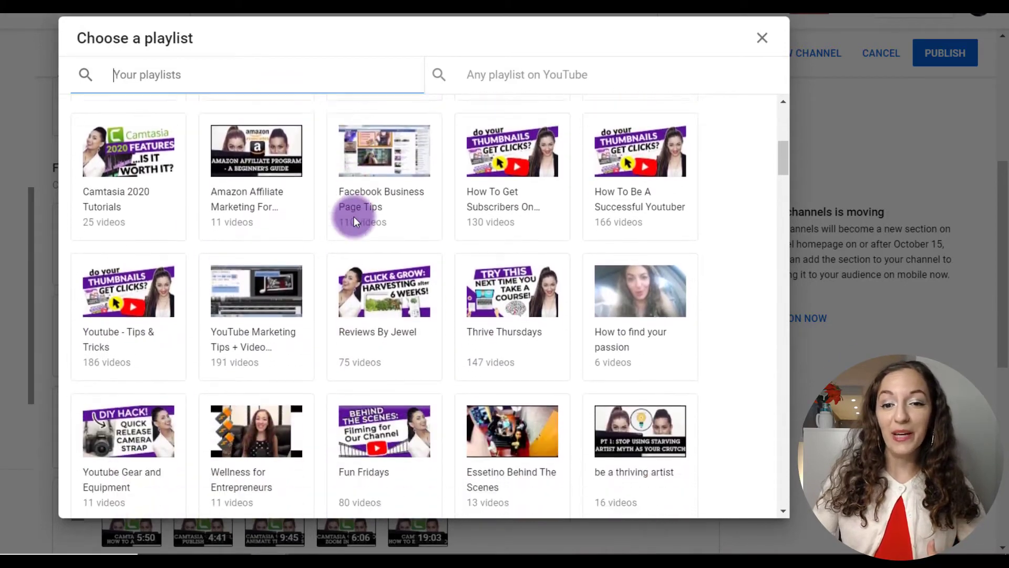
scroll(354, 216, down, 3)
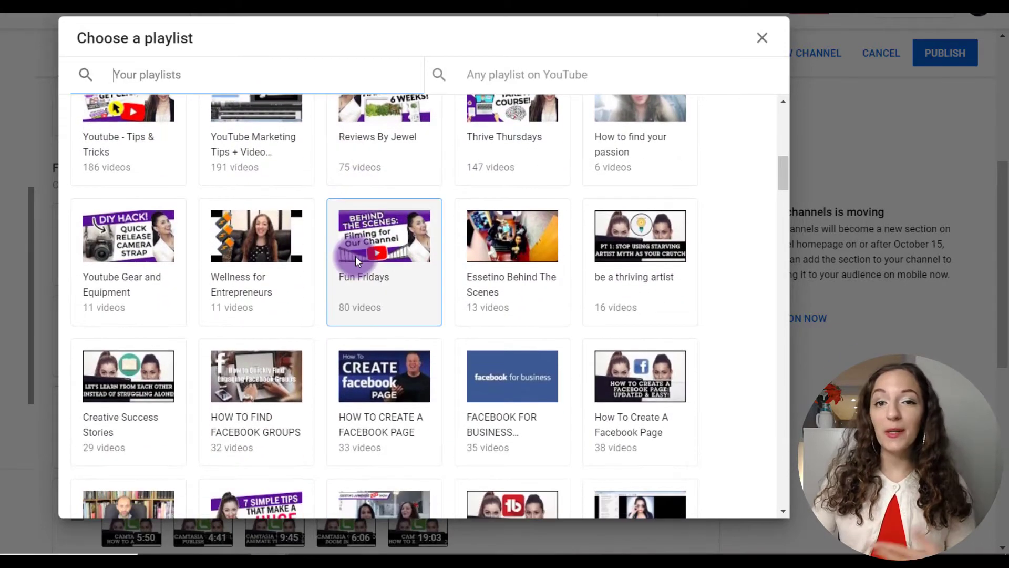
scroll(356, 256, down, 5)
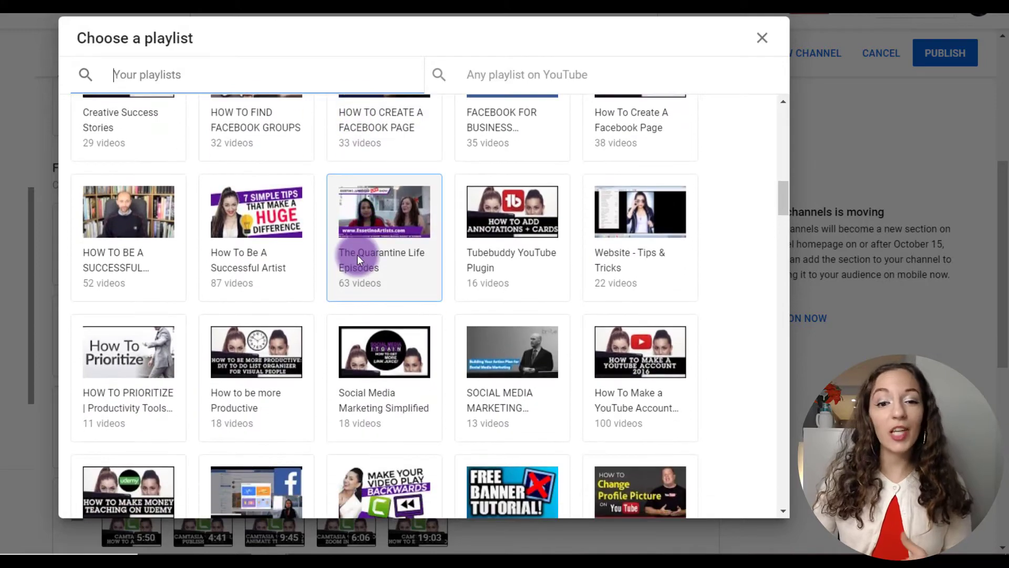
scroll(352, 255, down, 2)
scroll(352, 256, up, 15)
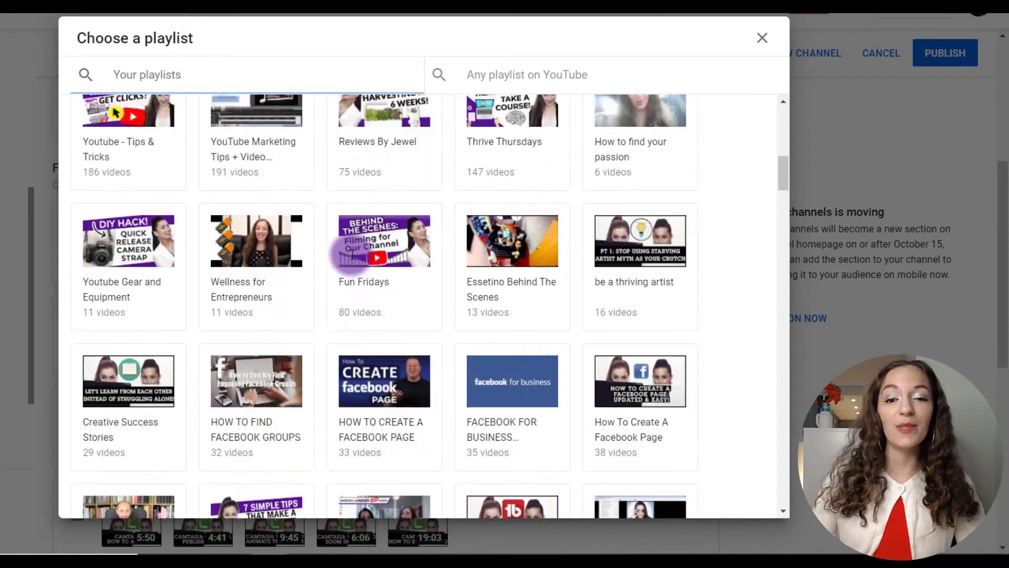
scroll(352, 254, up, 3)
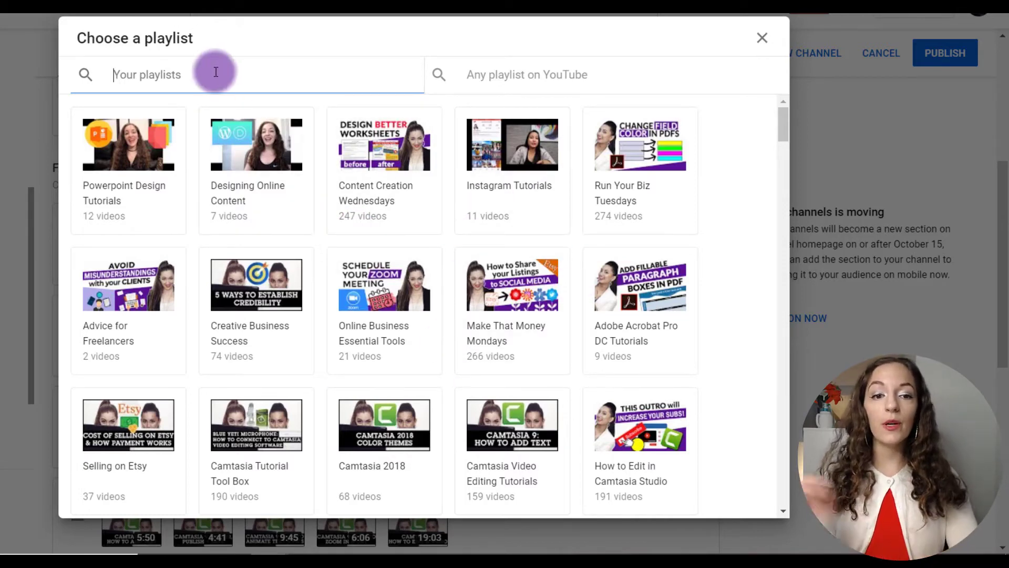
text(desig)
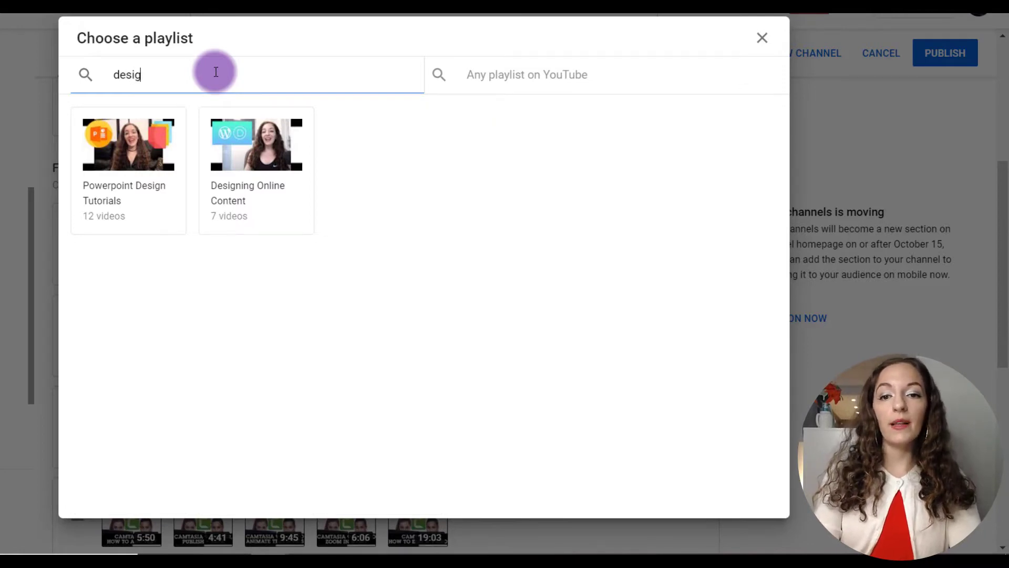
key(BackSpace)
key(BackSpace)
key(BackSpace)
key(BackSpace)
key(BackSpace)
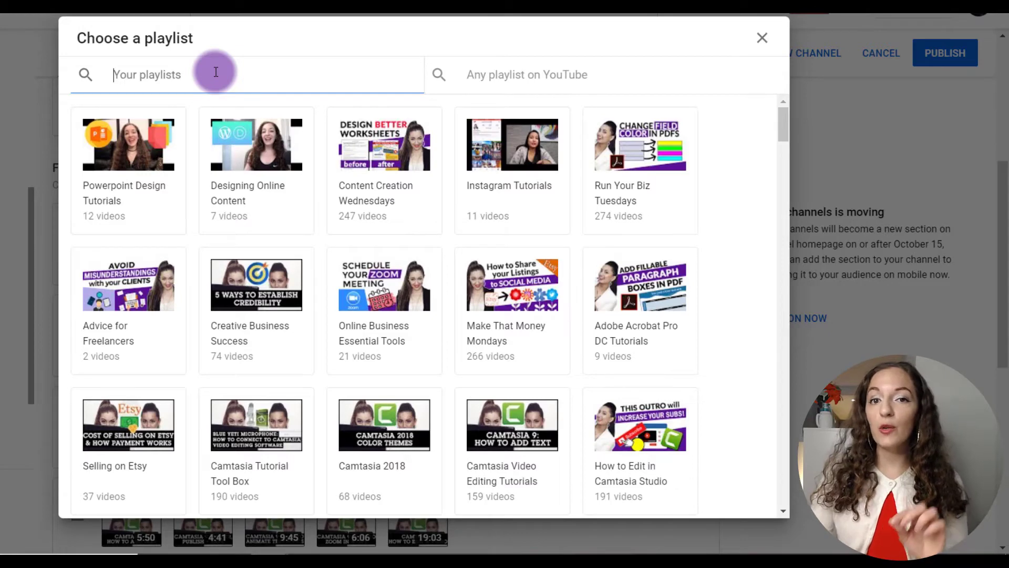
- Search all of YouTube for 'music', then pick Designing Online Content from Your playlists
click(496, 77)
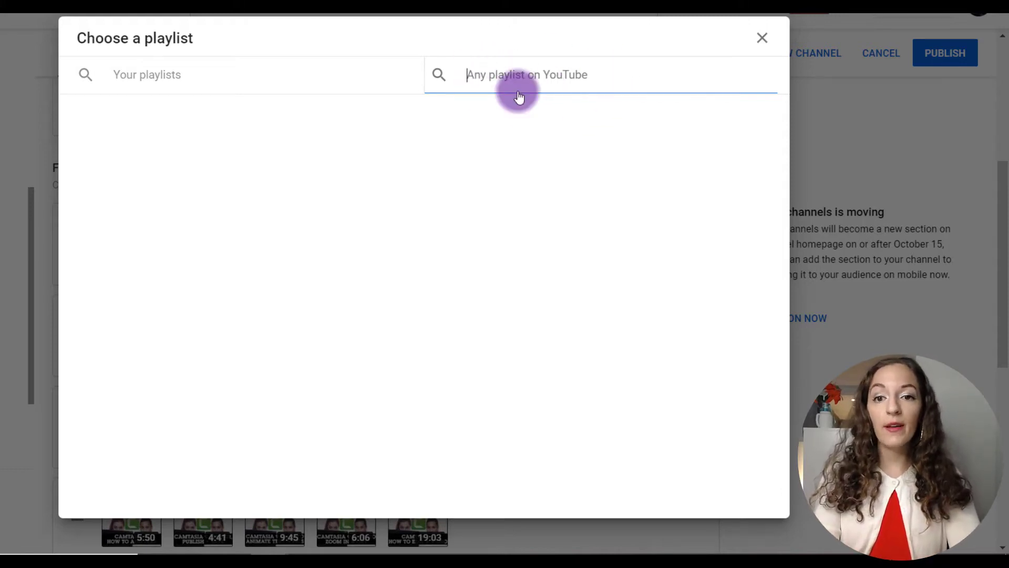
text(music)
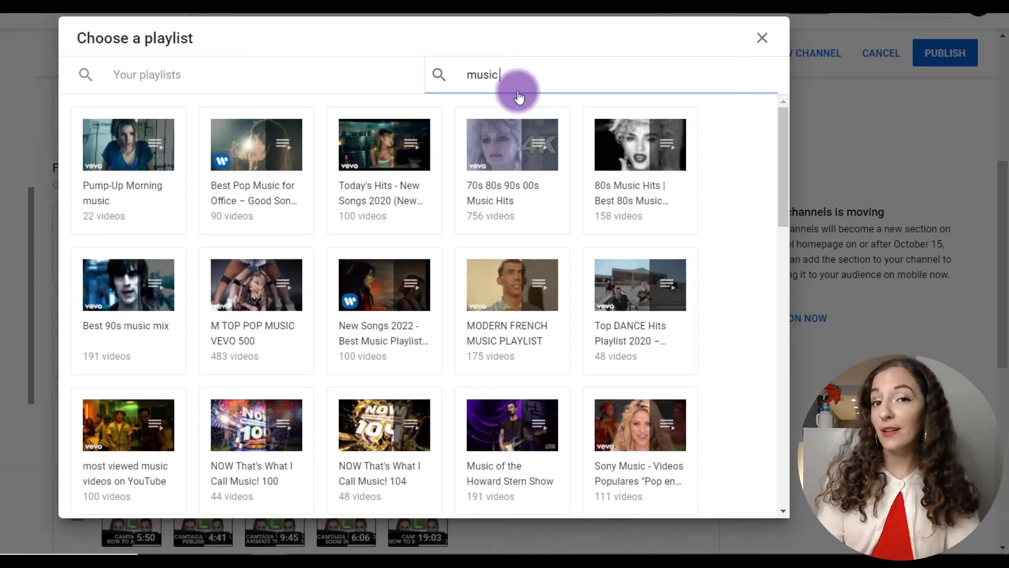
click(300, 77)
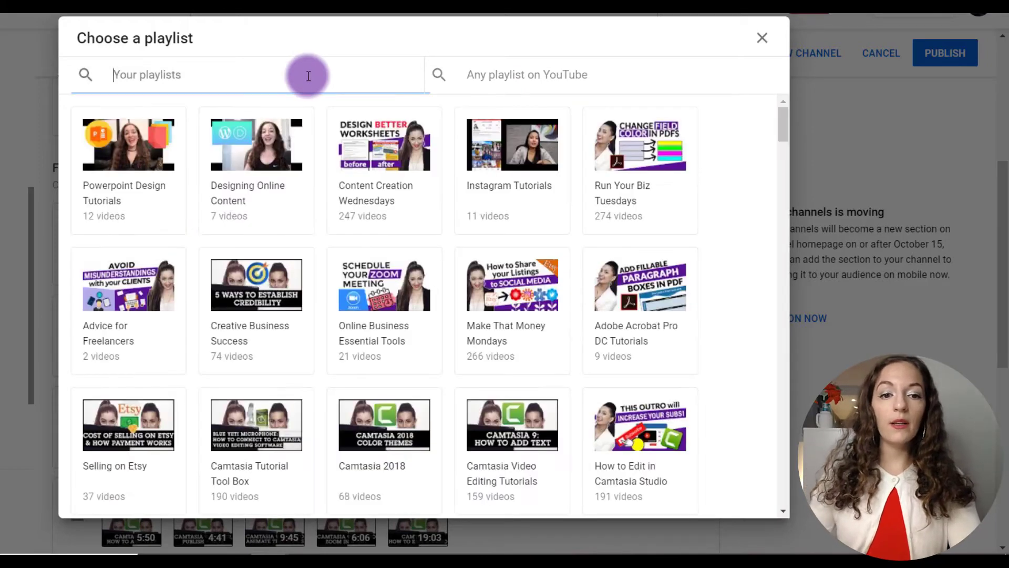
click(248, 155)
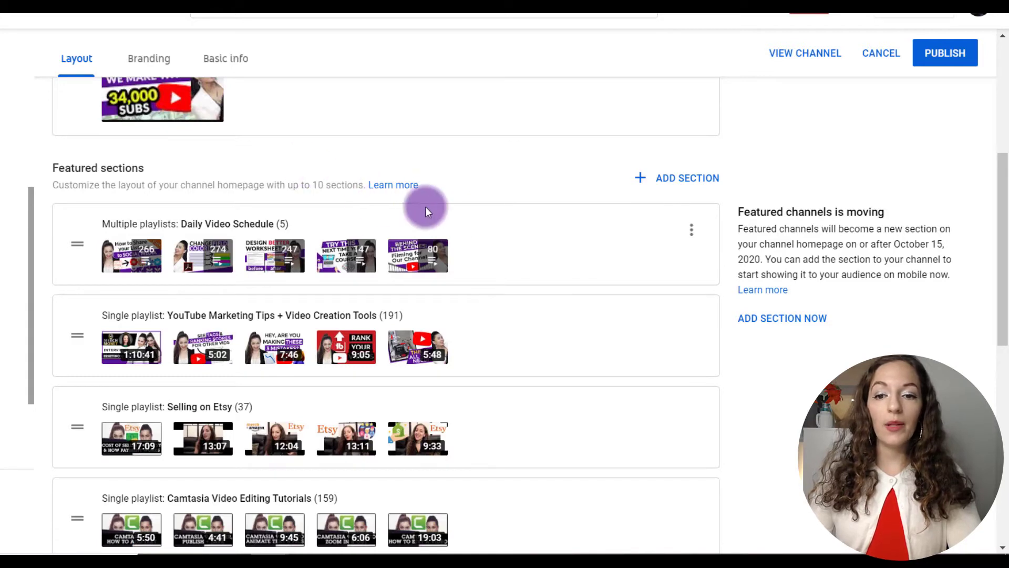
- Drag the Designing Online Content row up above Creative Business Success and publish the layout
scroll(343, 200, down, 10)
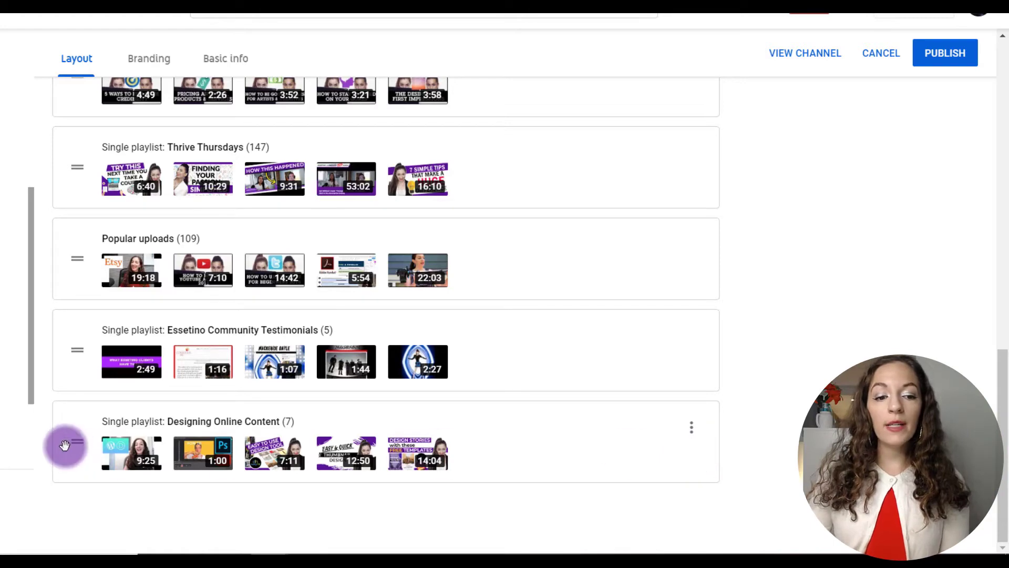
drag(75, 443, 74, 284)
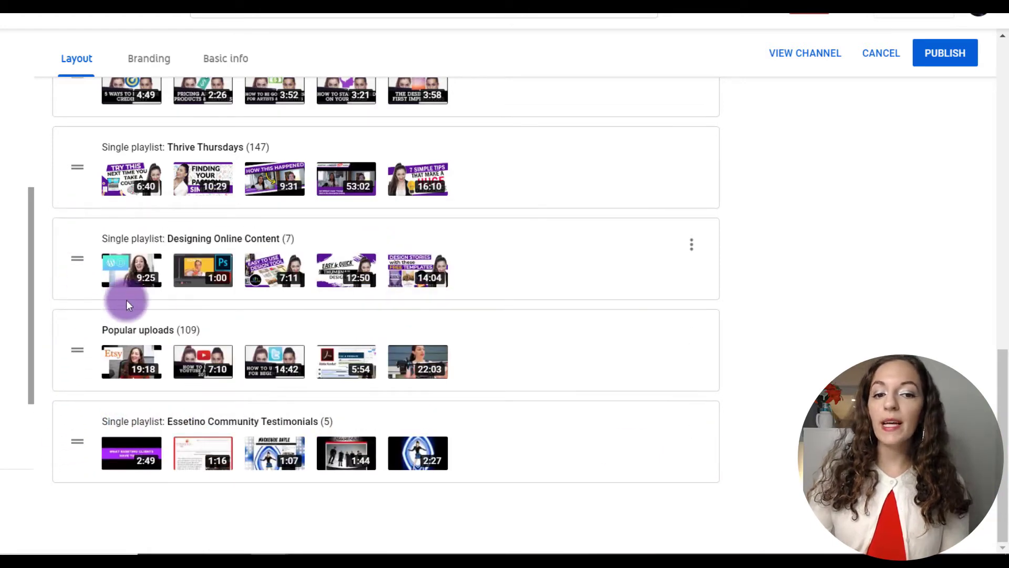
scroll(100, 289, up, 2)
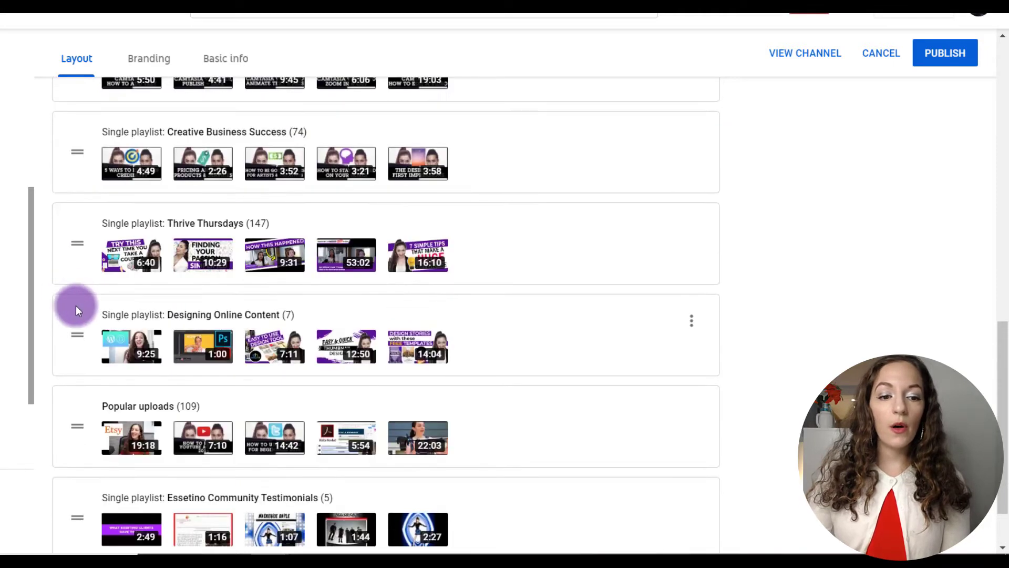
scroll(76, 310, up, 2)
drag(80, 408, 80, 203)
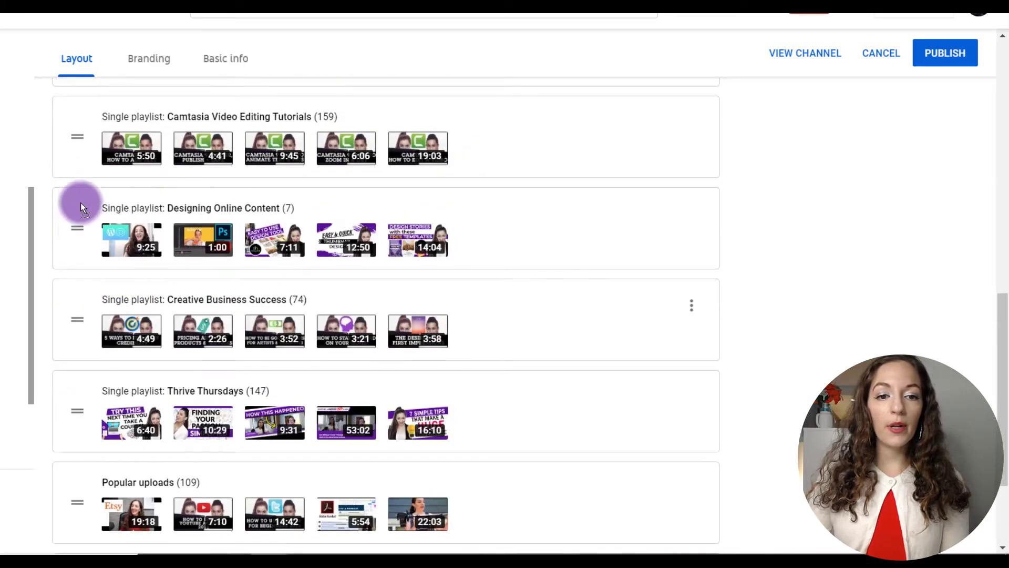
click(933, 60)
- View the live channel homepage and scroll to the Designing Online Content row
right_click(810, 55)
click(787, 51)
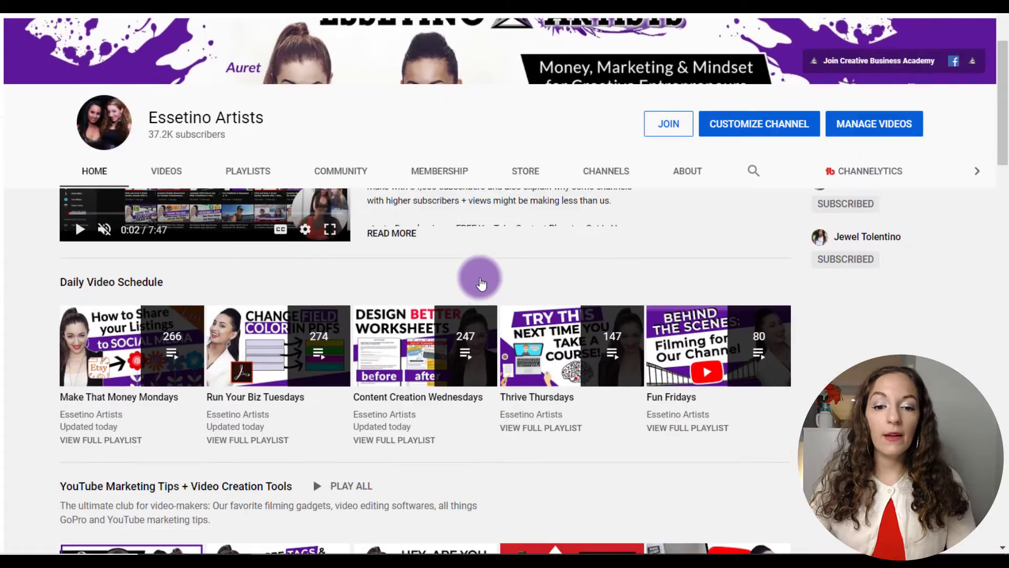
scroll(479, 274, down, 10)
scroll(480, 274, down, 7)
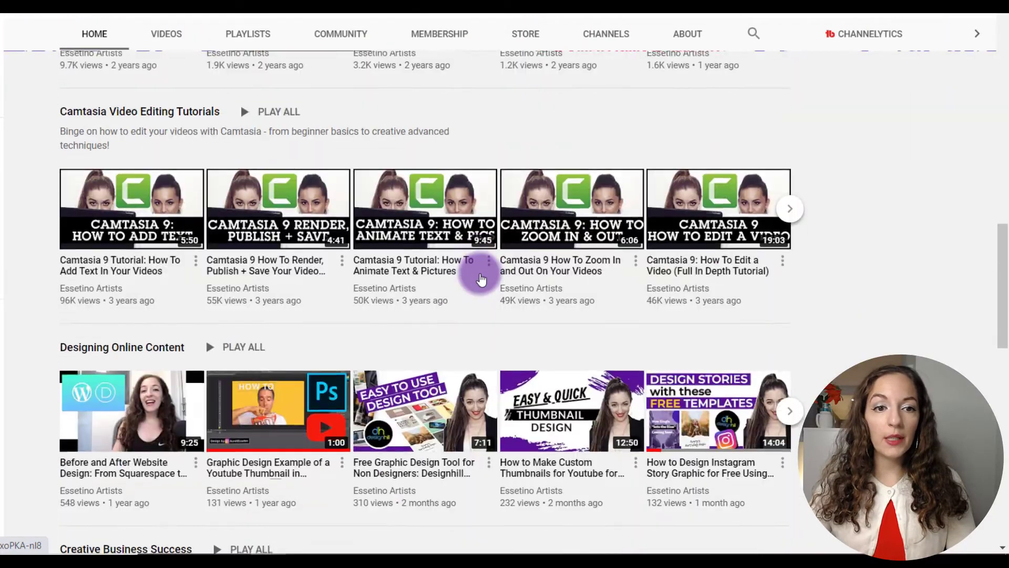
scroll(480, 273, up, 2)
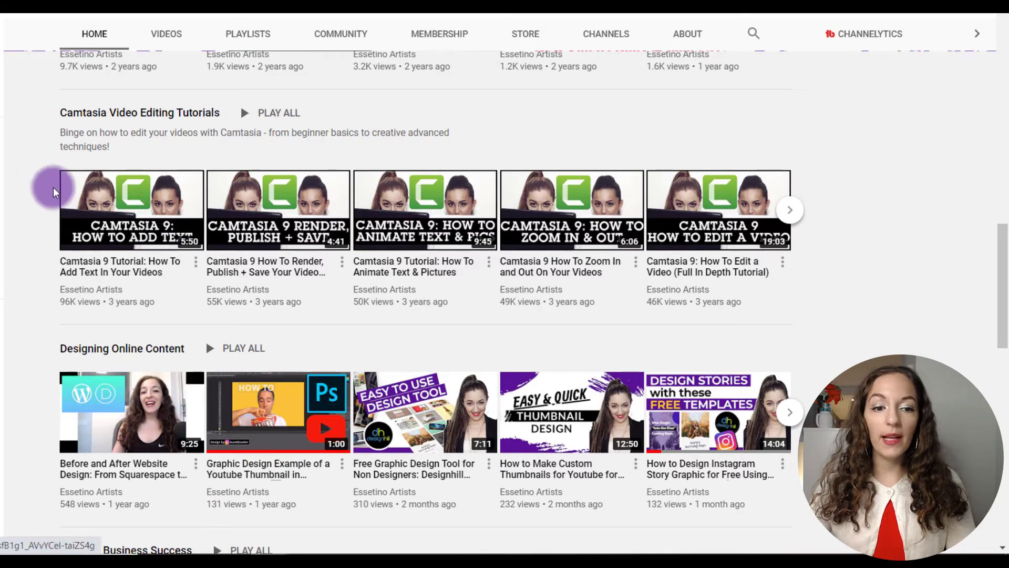
scroll(211, 358, down, 1)
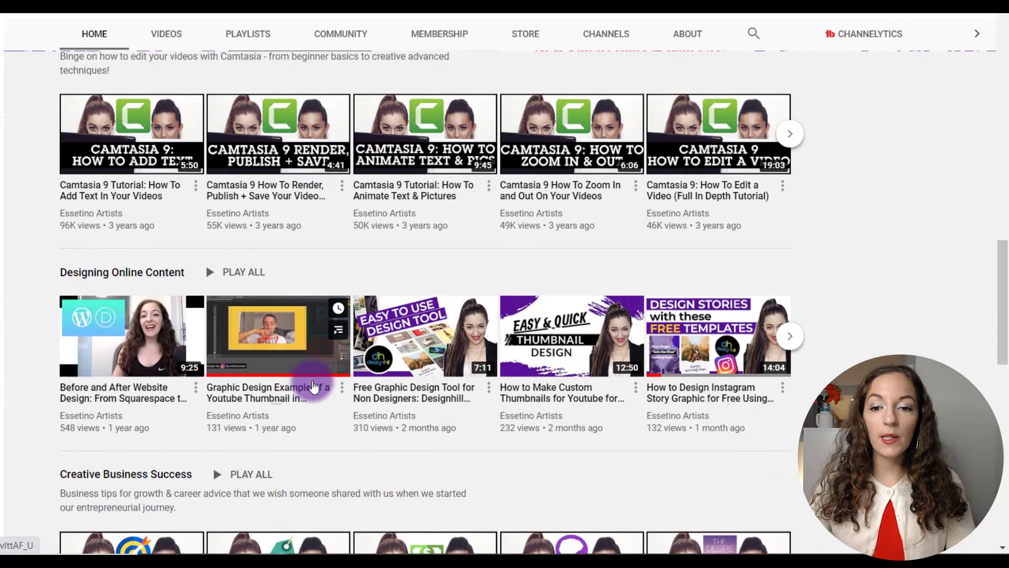
- Advance the Designing Online Content carousel to its next video
click(796, 344)
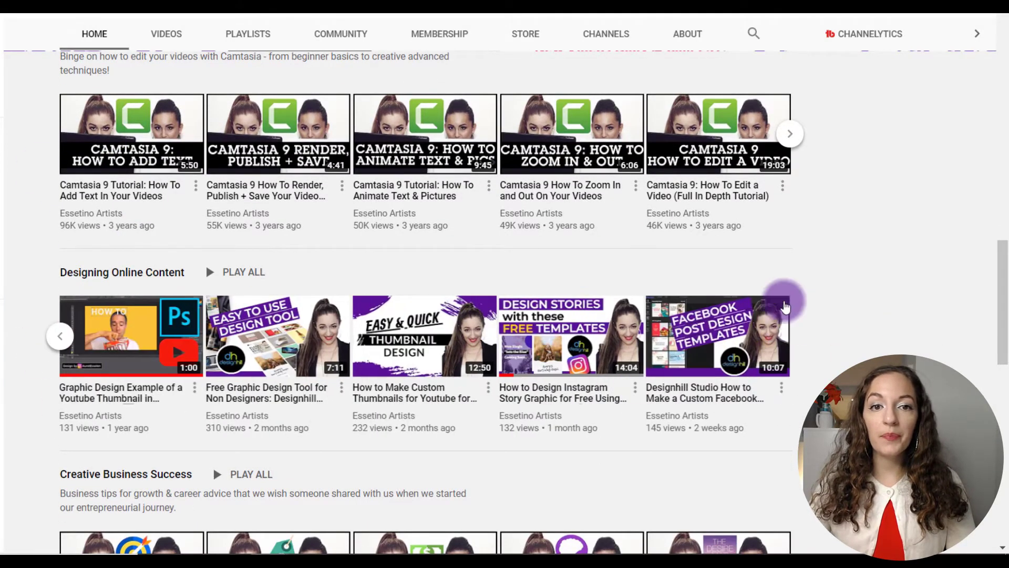
scroll(736, 296, up, 4)
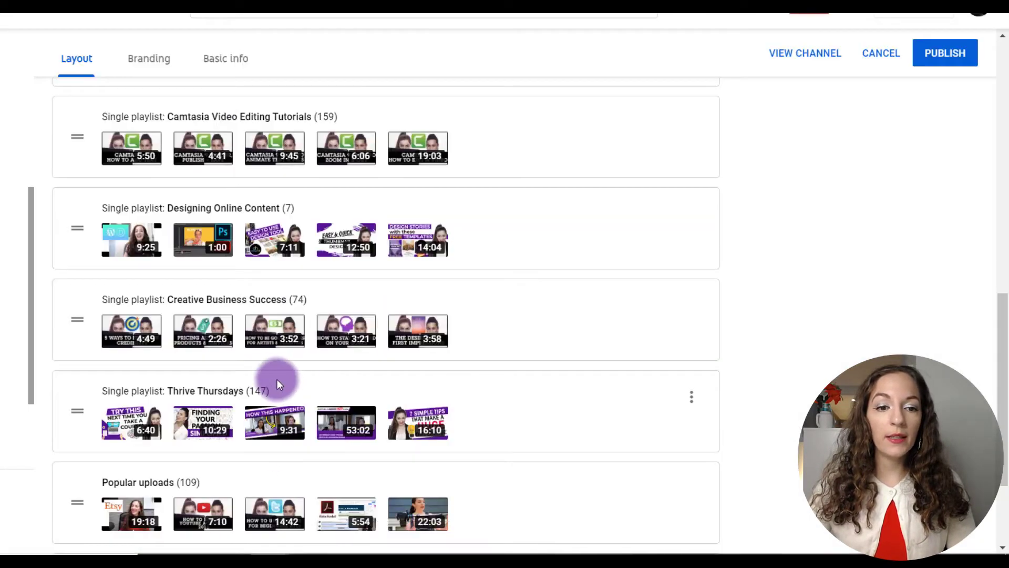
scroll(262, 368, down, 1)
scroll(315, 289, up, 1)
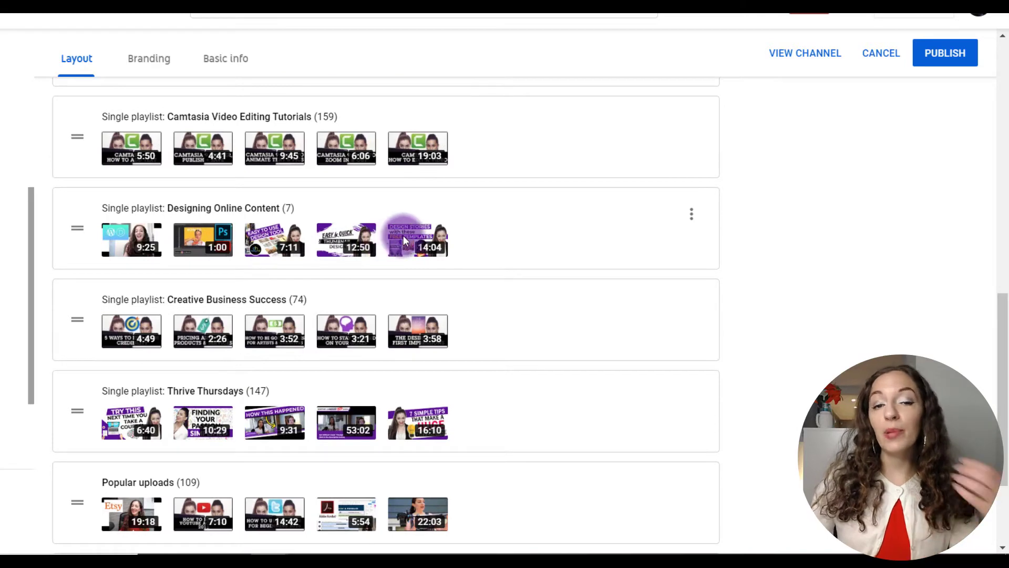
- Open the Designing Online Content playlist page from the section's View playlist option
click(690, 223)
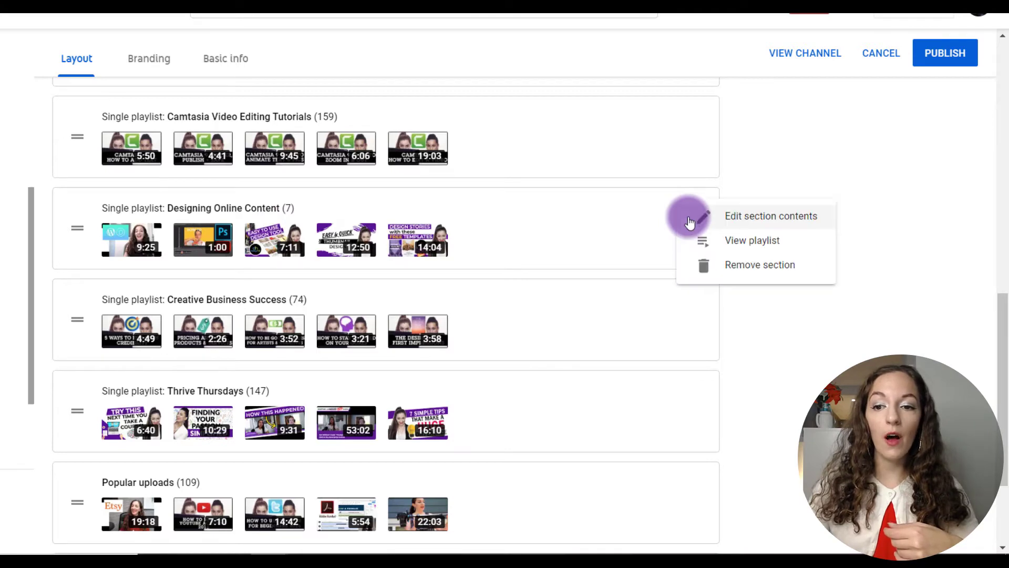
click(755, 218)
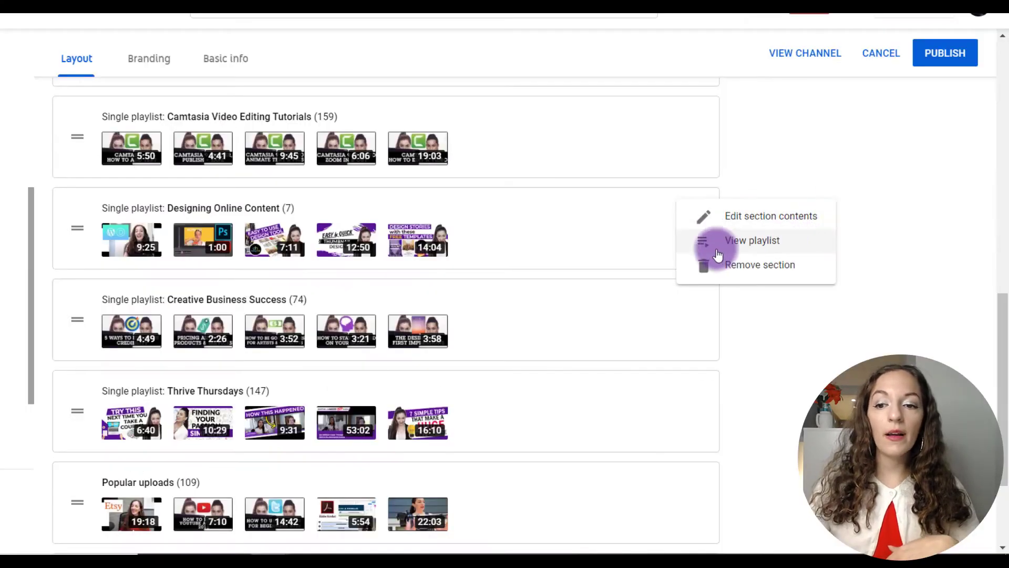
click(763, 252)
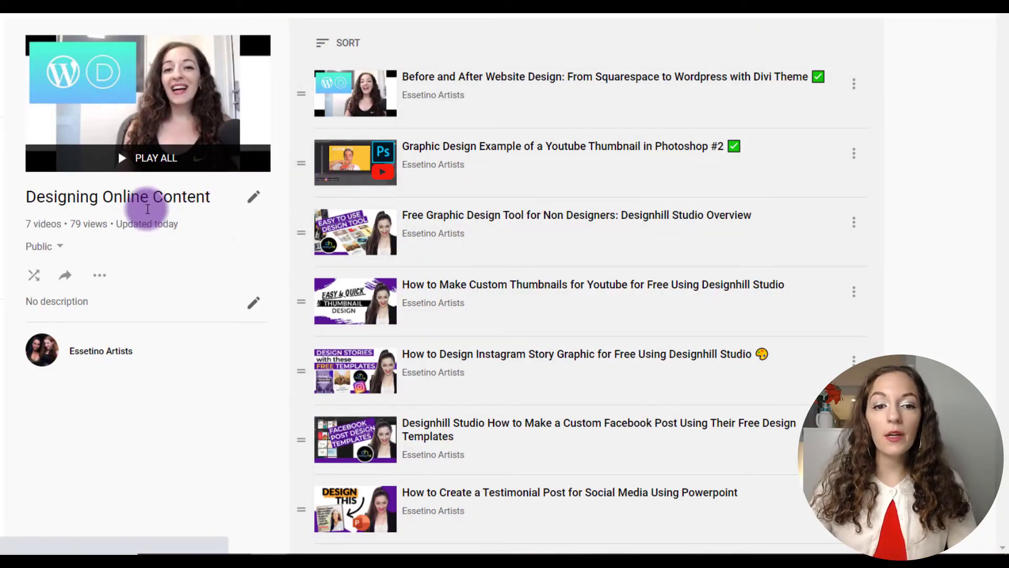
- Try the playlist's title and description edit fields without changing them
click(252, 204)
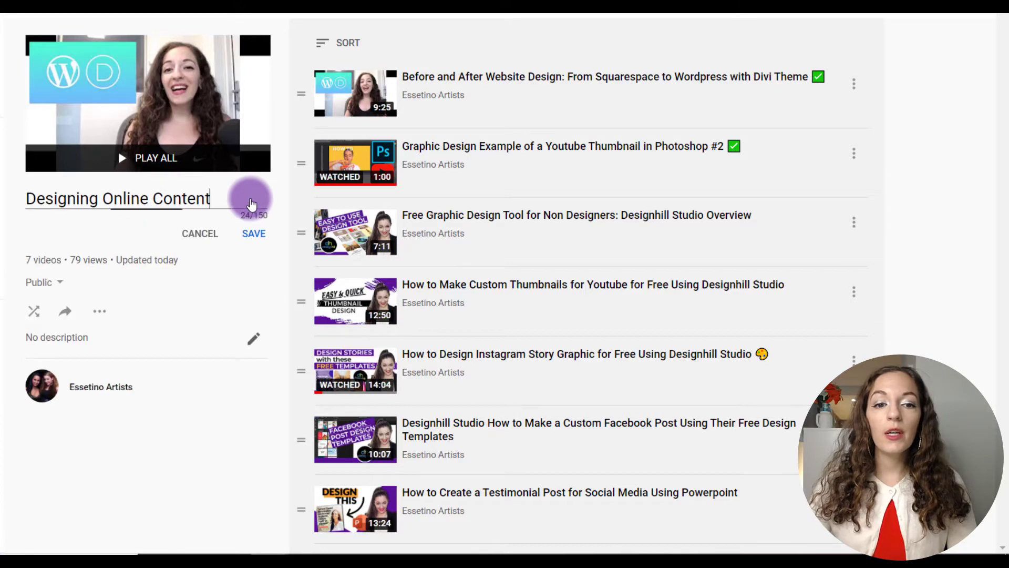
drag(24, 199, 222, 202)
click(210, 200)
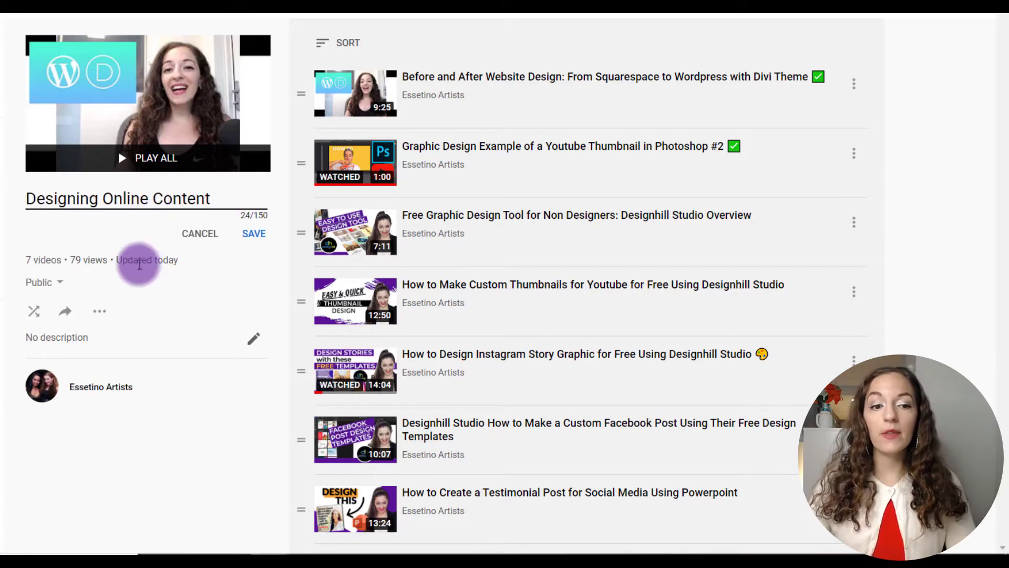
click(253, 338)
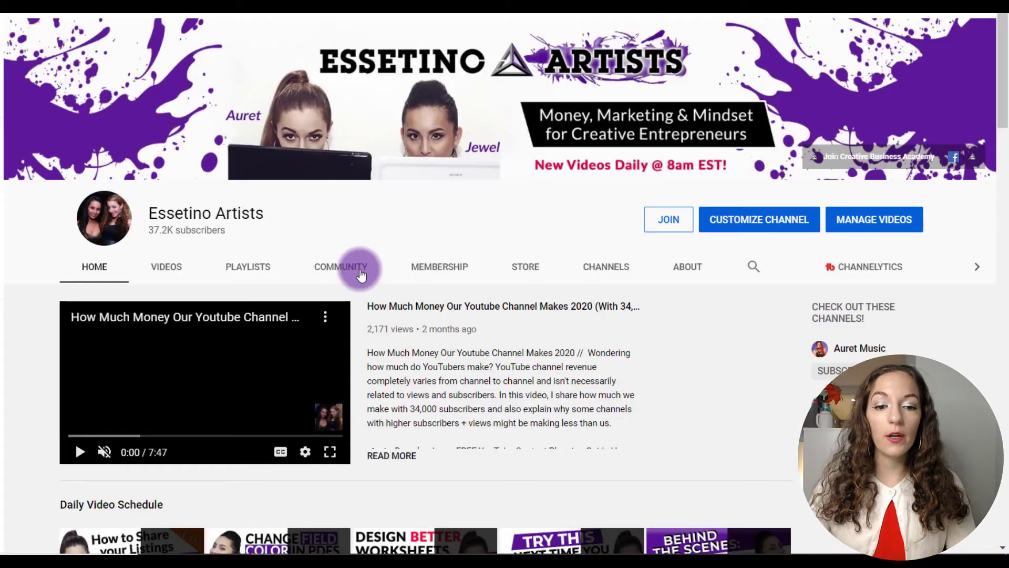
scroll(441, 320, down, 15)
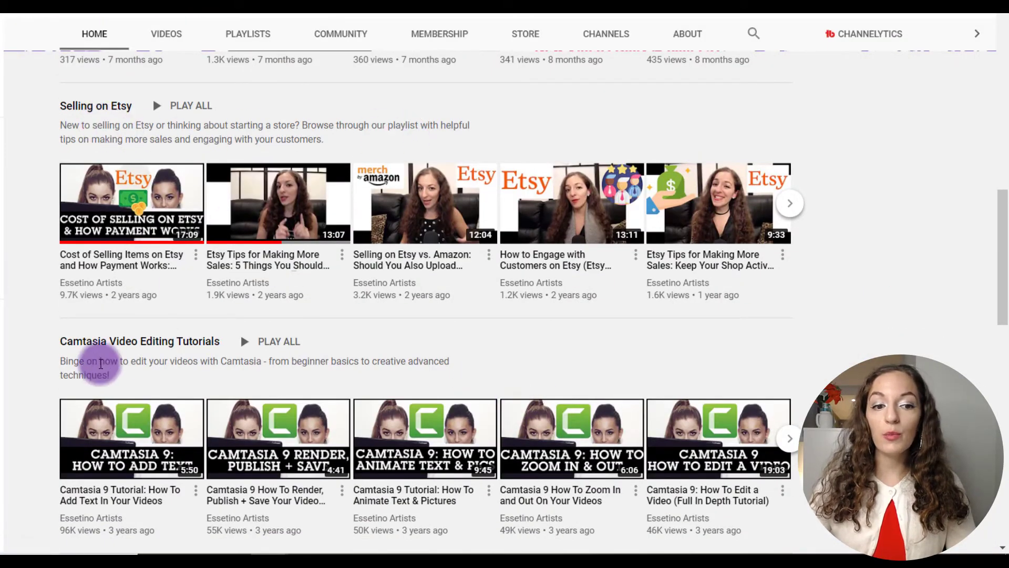
- Scroll the channel homepage around the Camtasia Video Editing Tutorials and Creative Business Success rows
scroll(239, 362, down, 3)
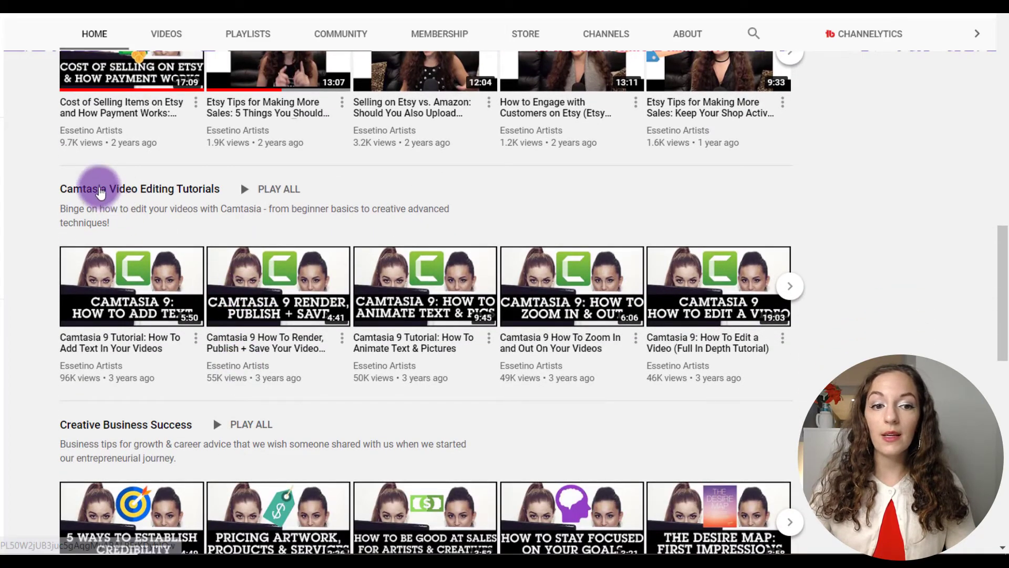
scroll(211, 295, down, 3)
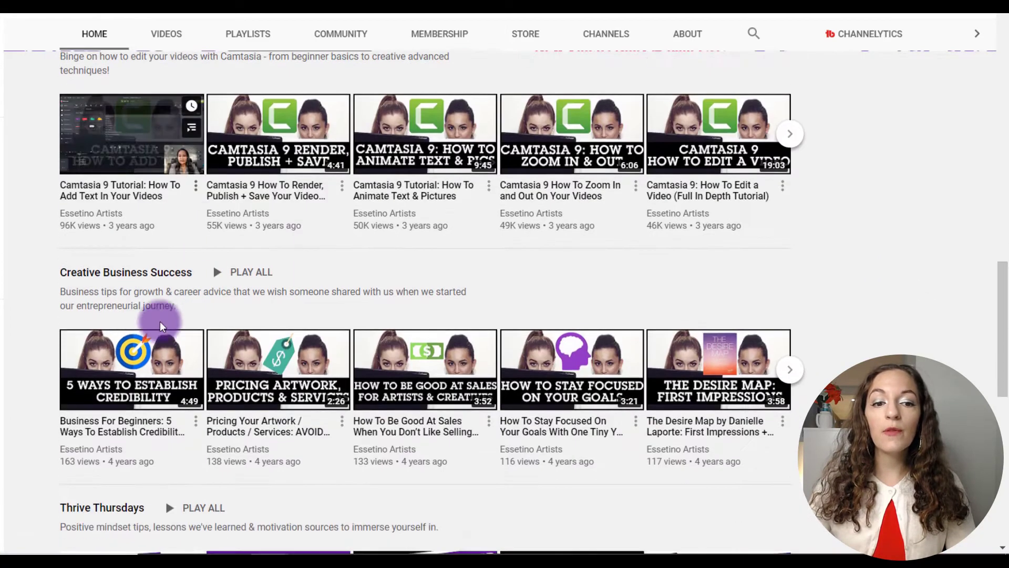
scroll(203, 306, up, 3)
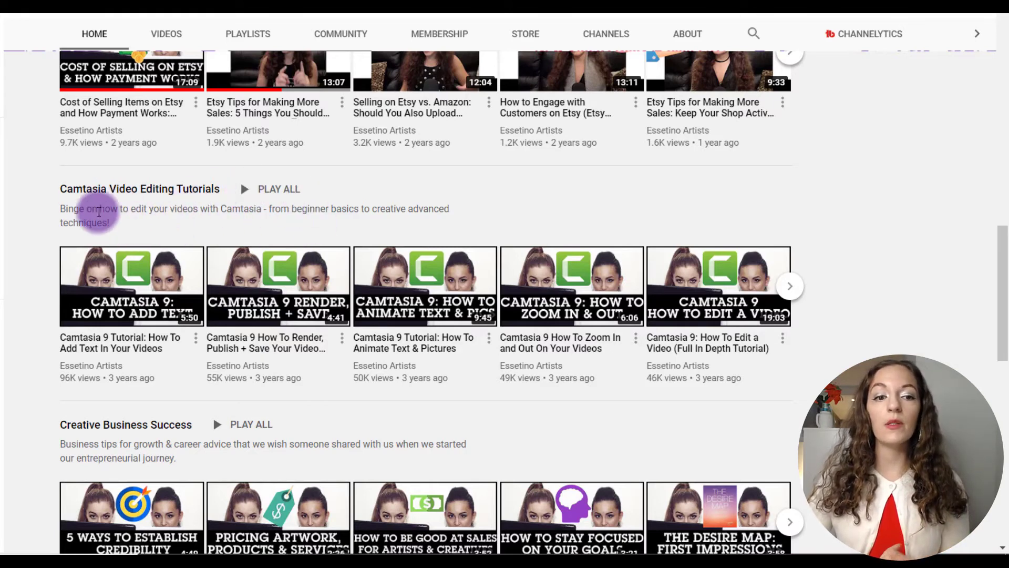
scroll(135, 195, up, 2)
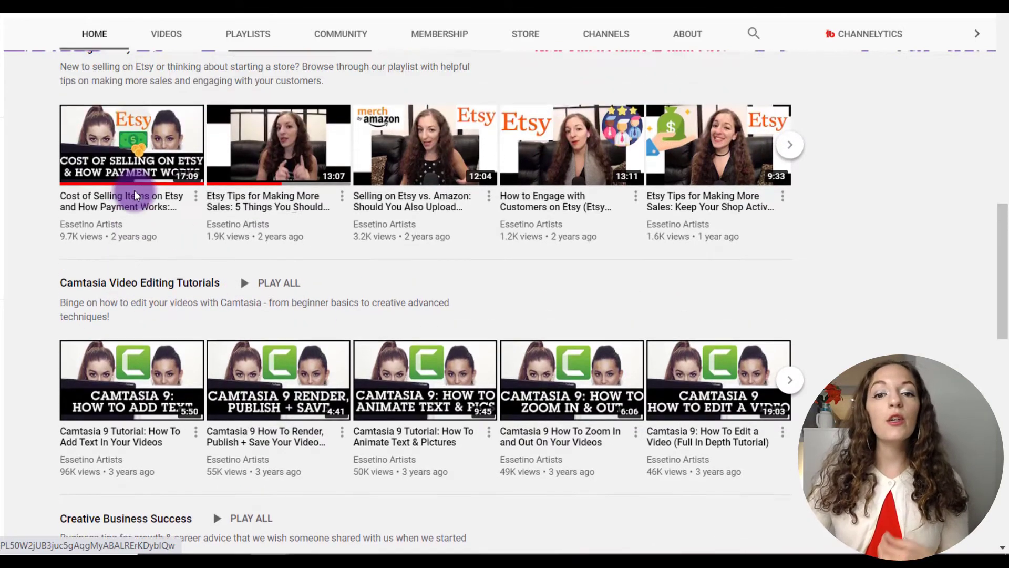
scroll(135, 195, up, 1)
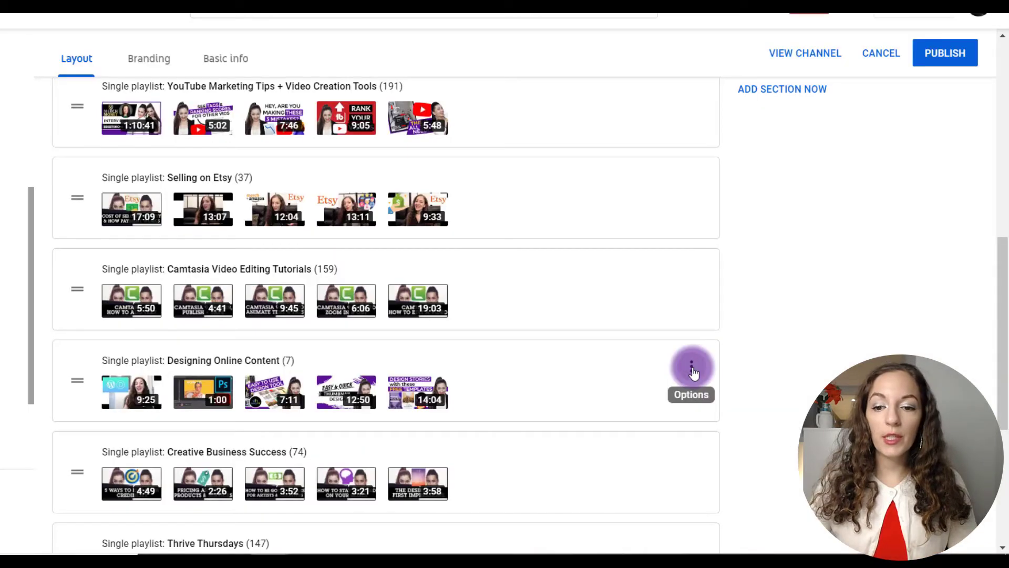
- Remove the Designing Online Content section and bring up the ADD SECTION type list
click(693, 367)
click(733, 421)
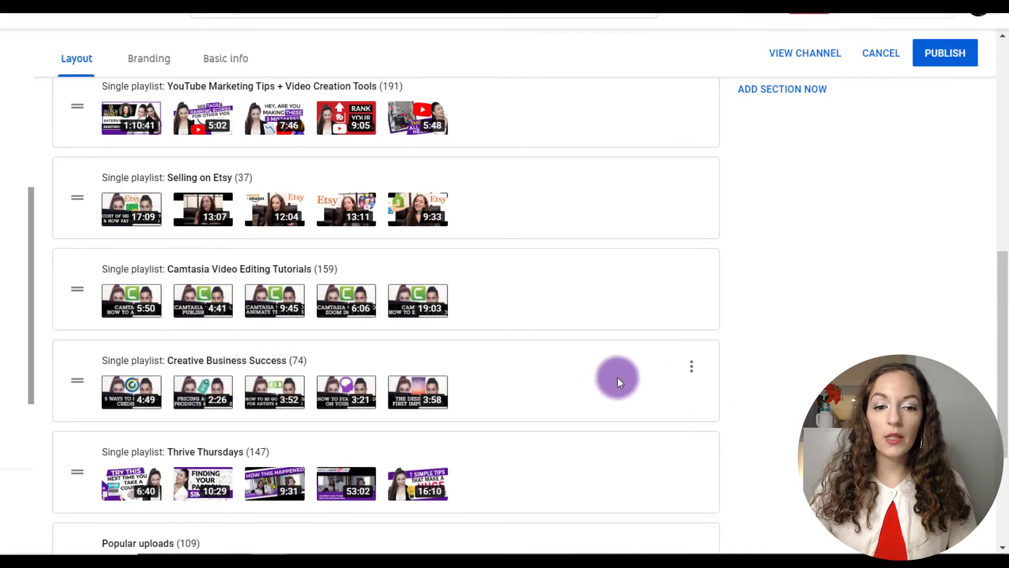
scroll(698, 334, down, 4)
scroll(698, 334, up, 15)
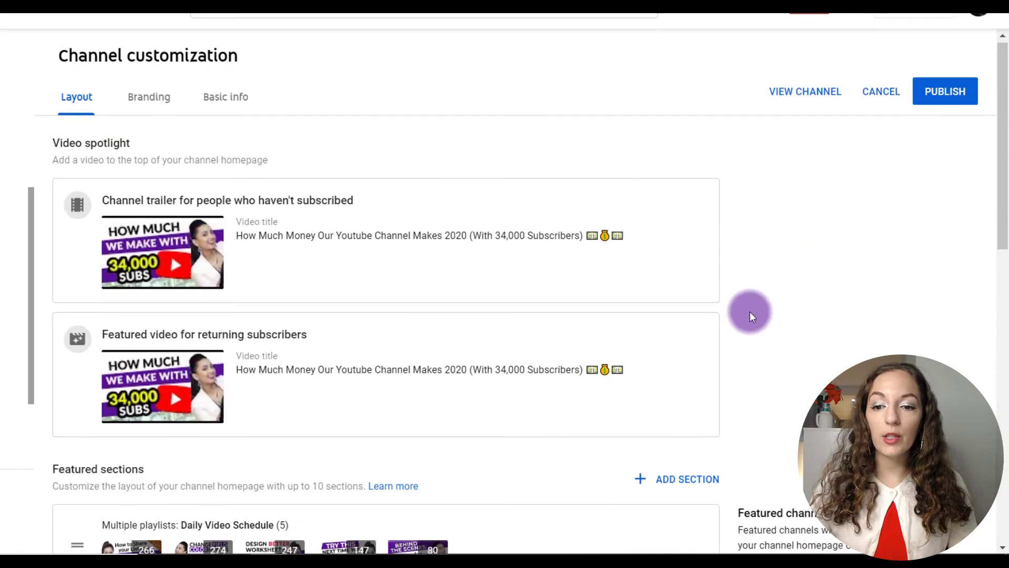
scroll(749, 316, down, 5)
click(681, 181)
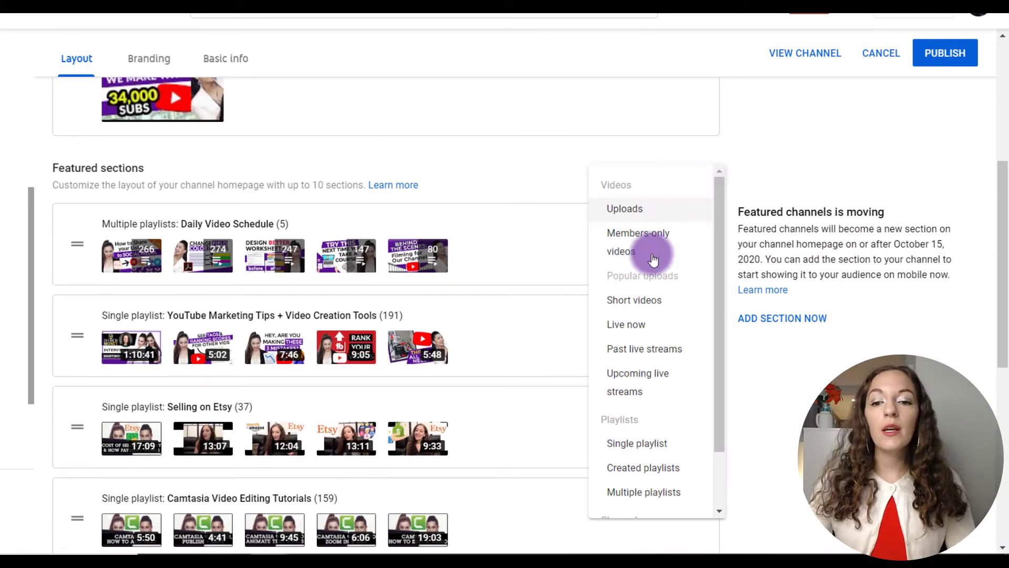
scroll(651, 279, down, 2)
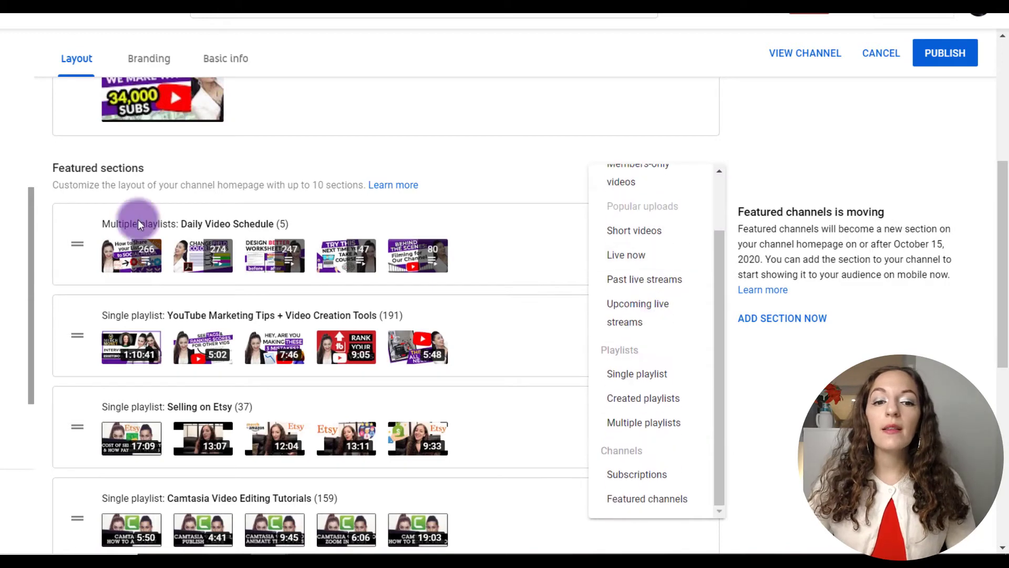
- Choose Multiple playlists with Powerpoint Design Tutorials, Content Creation Wednesdays and Run Your Biz Tuesdays ticked
click(640, 425)
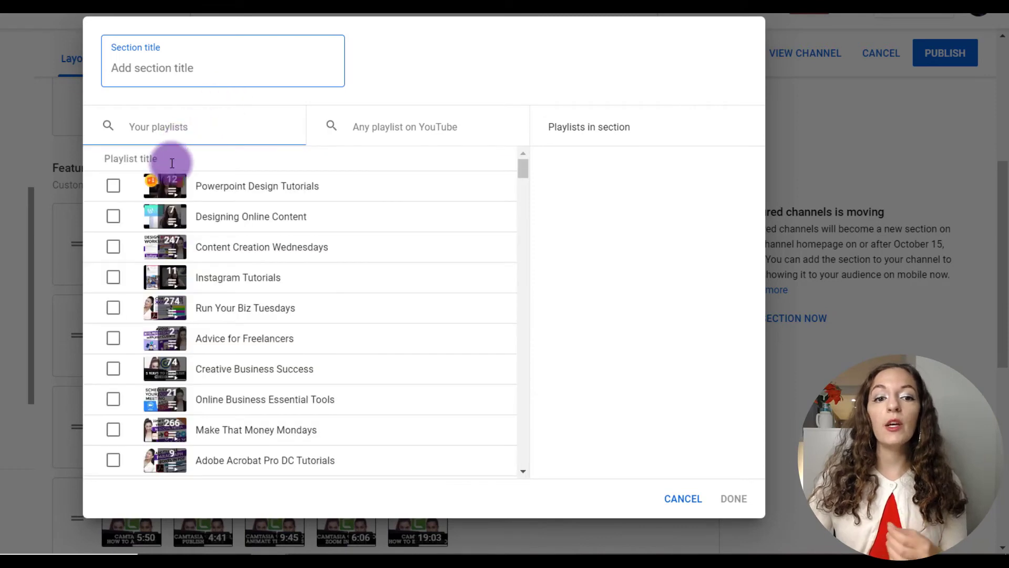
click(113, 186)
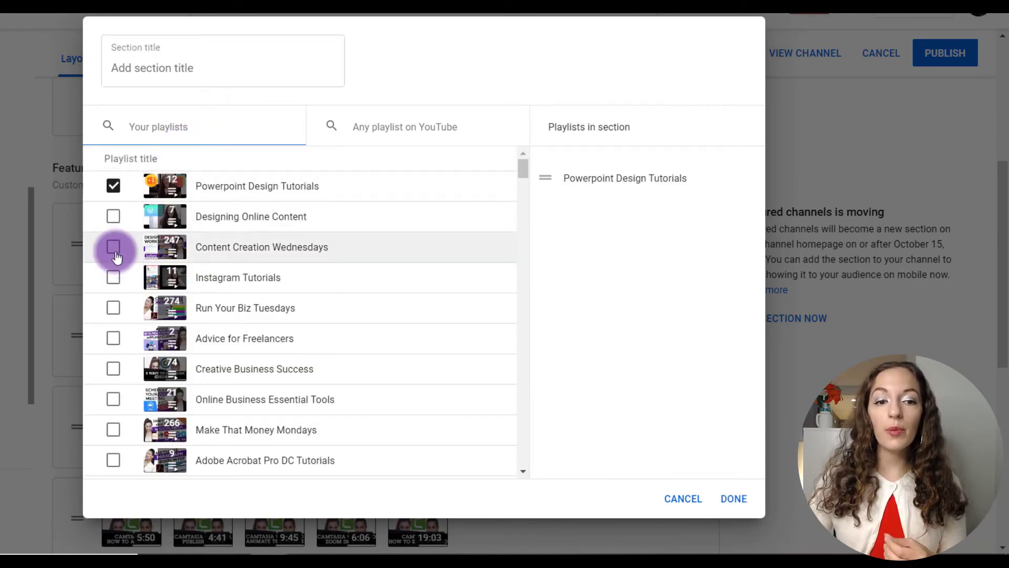
click(113, 246)
click(113, 307)
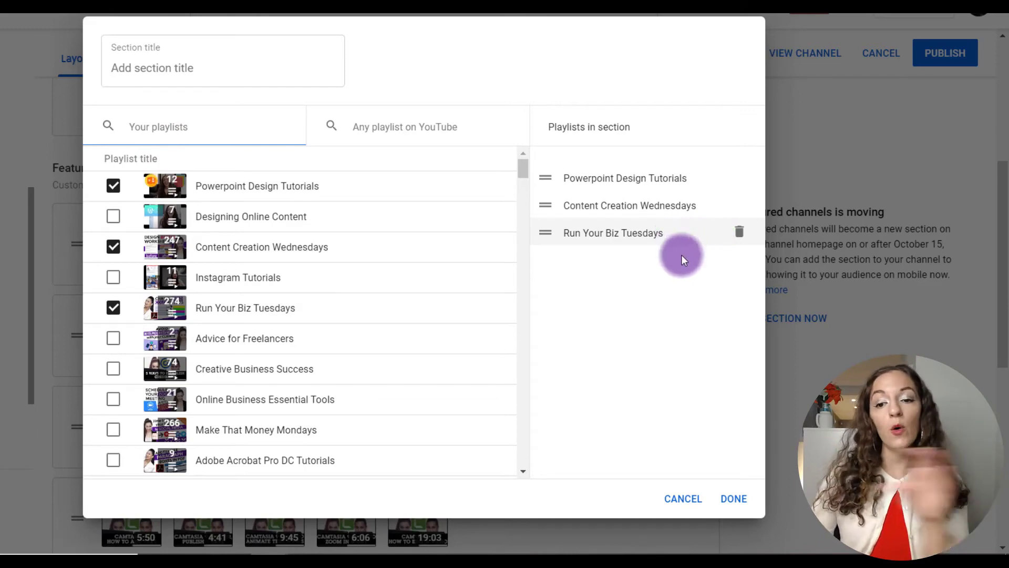
click(741, 496)
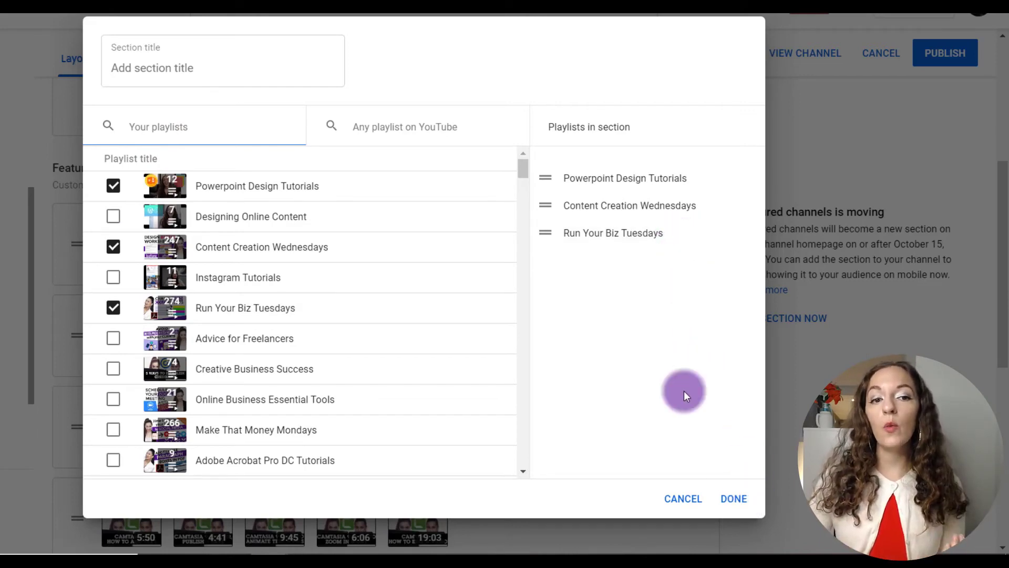
scroll(370, 333, down, 10)
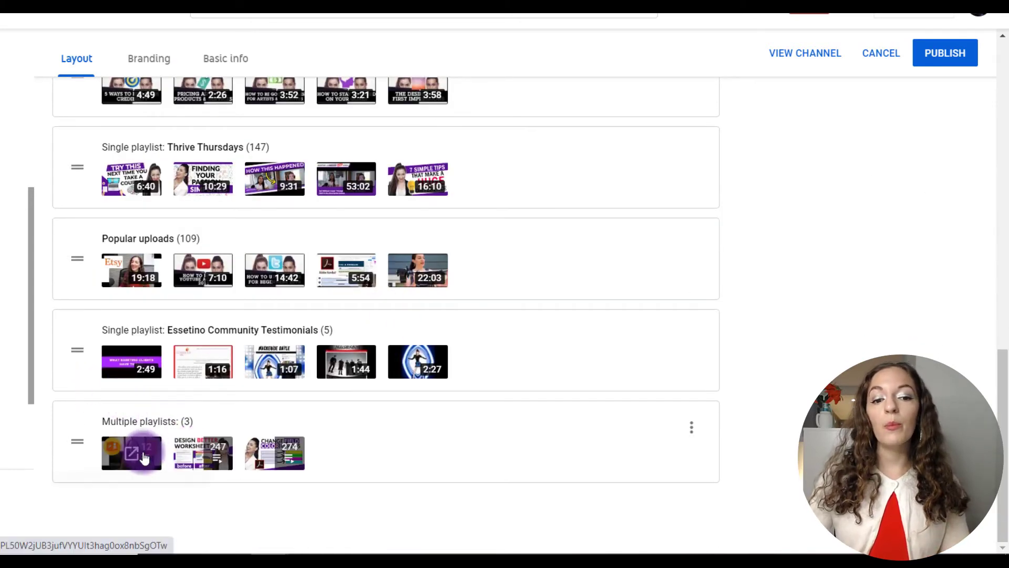